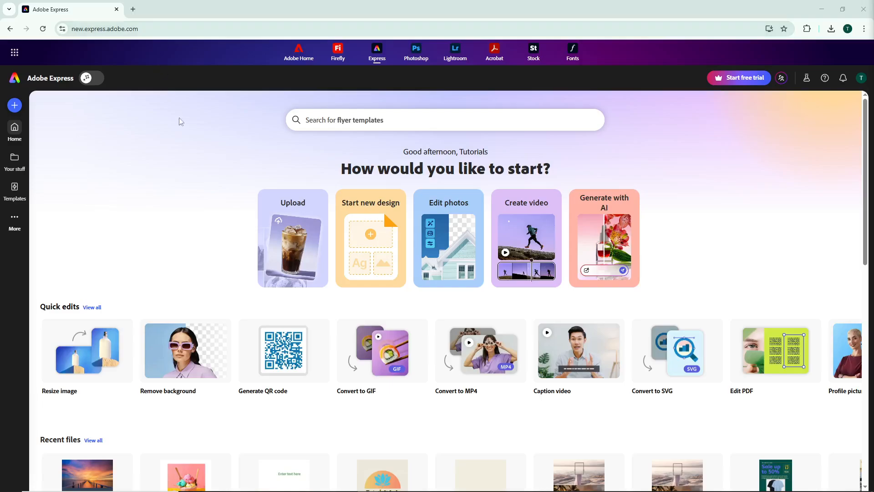
# Create a new custom-size design of 2560 by 2560 px
pyautogui.scroll(-1, 202, 189)
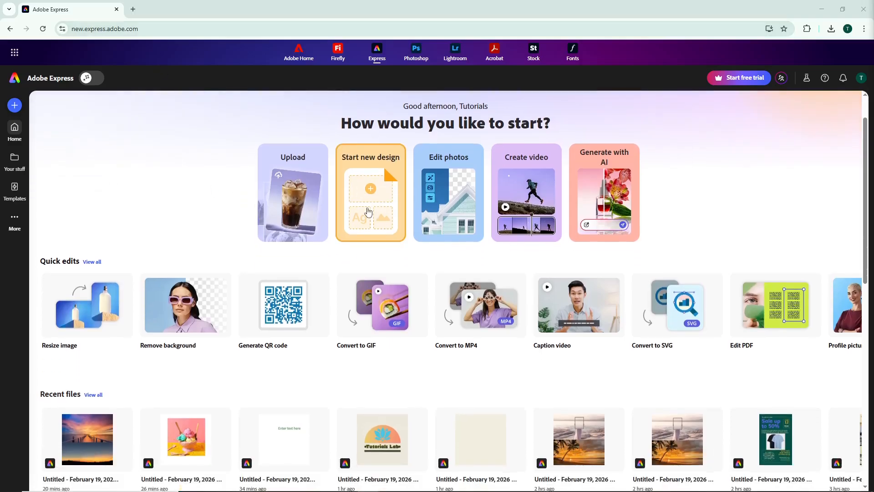
pyautogui.click(368, 210)
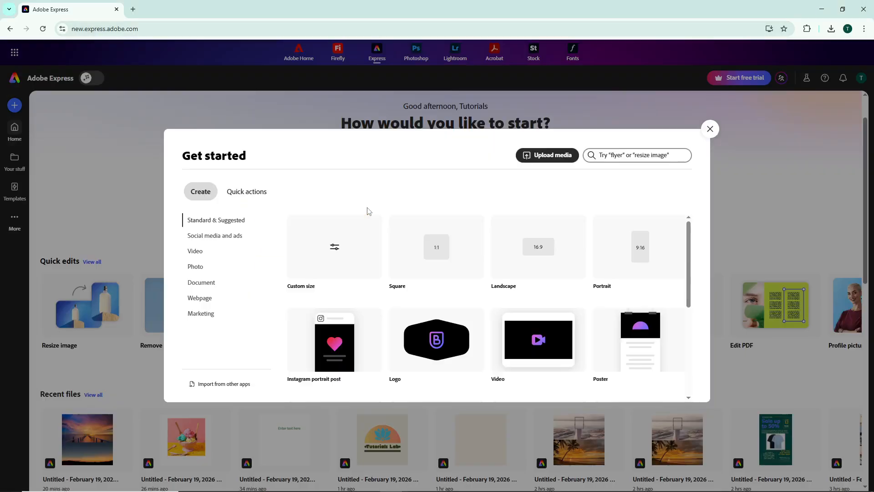
pyautogui.click(334, 271)
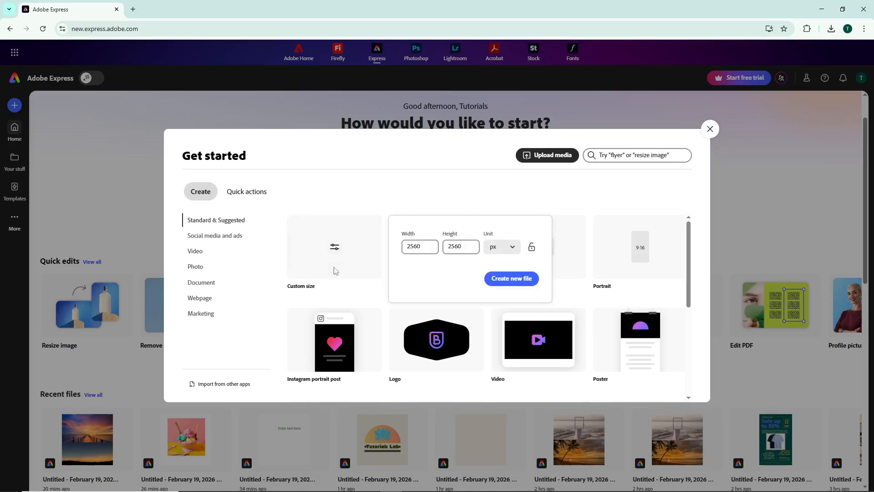
pyautogui.click(514, 280)
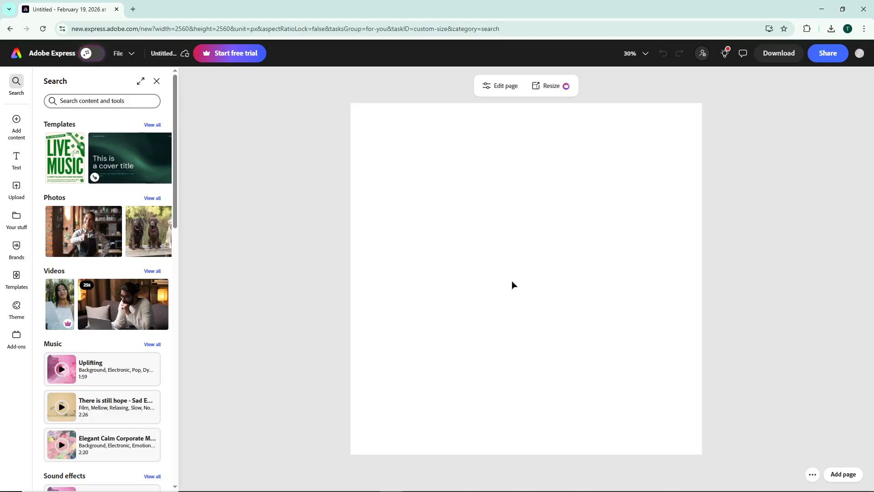
# Search the stock photos for "mountains"
pyautogui.moveTo(16, 127)
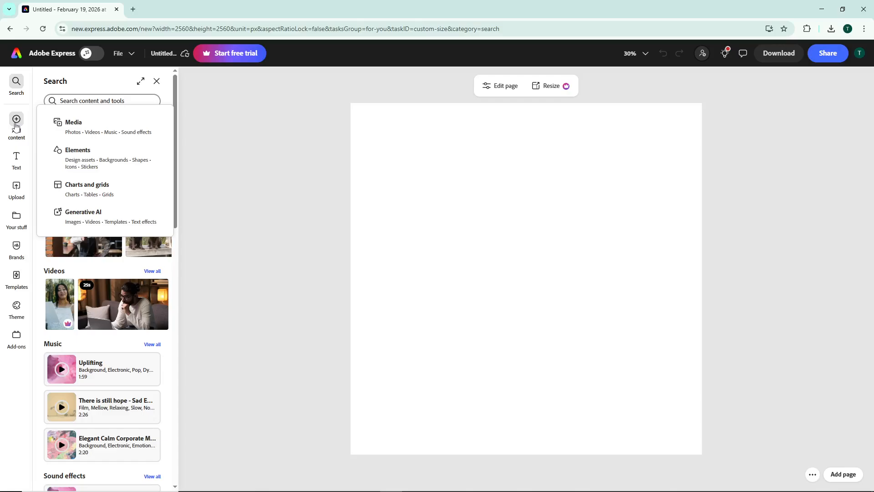
pyautogui.click(91, 130)
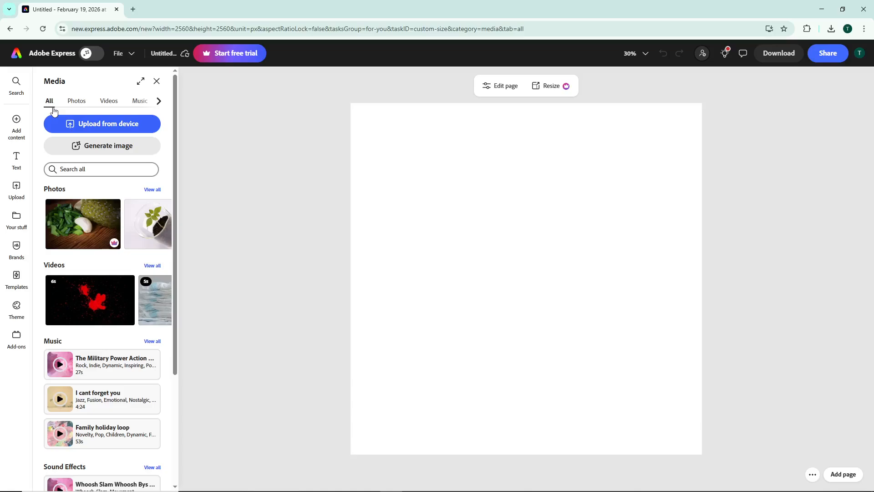
pyautogui.click(78, 104)
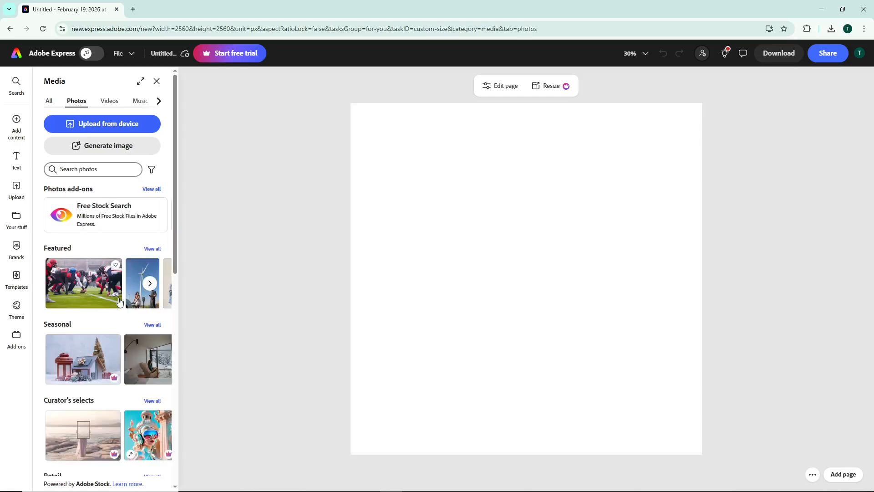
pyautogui.scroll(-3, 113, 297)
pyautogui.scroll(-7, 113, 297)
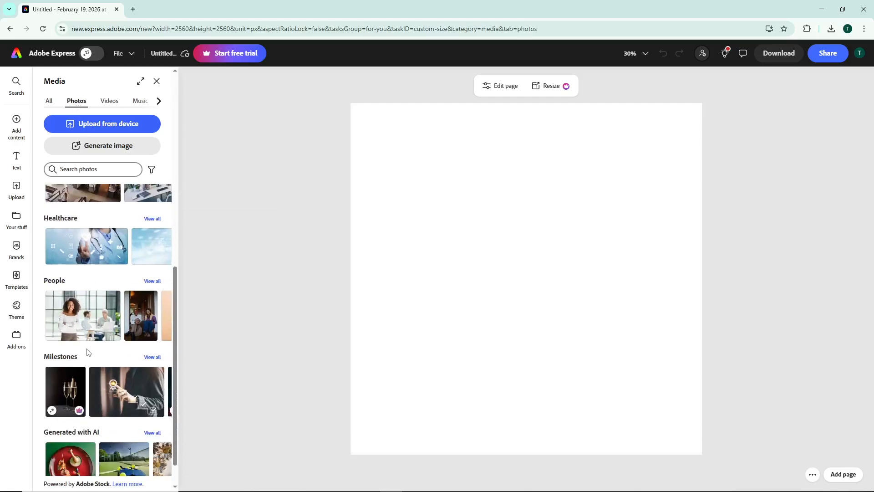
pyautogui.scroll(10, 87, 351)
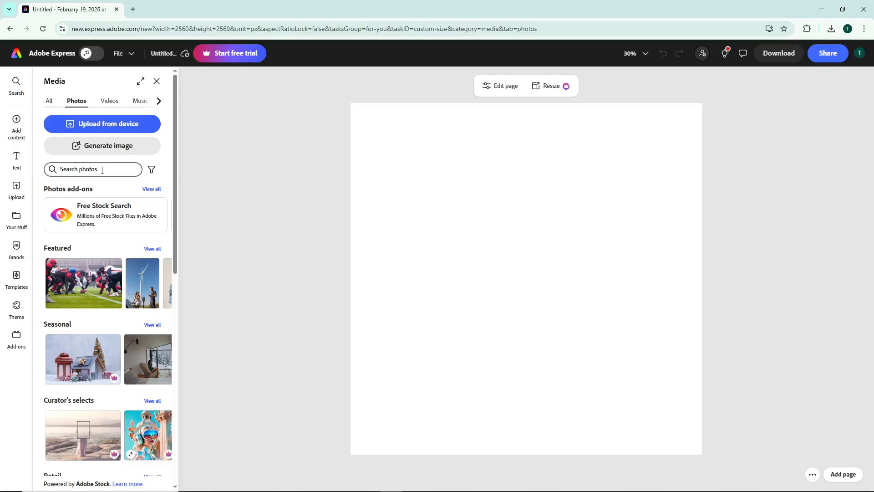
pyautogui.click(102, 170)
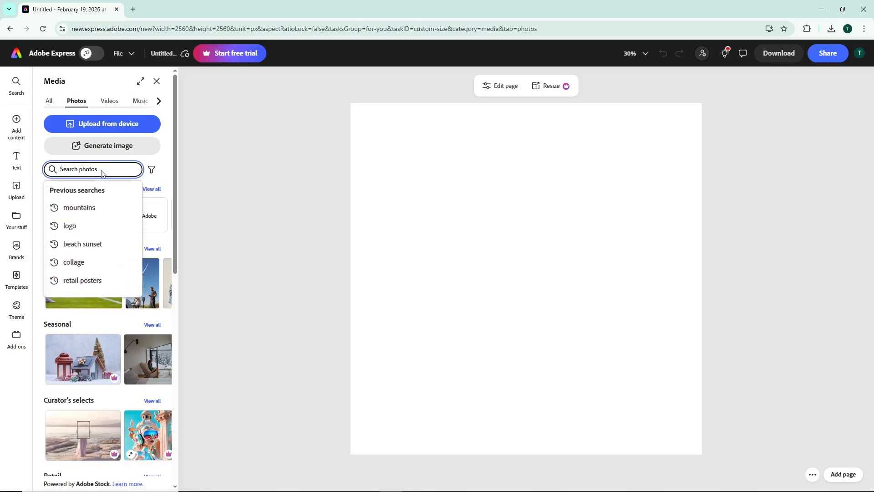
pyautogui.write('mountains')
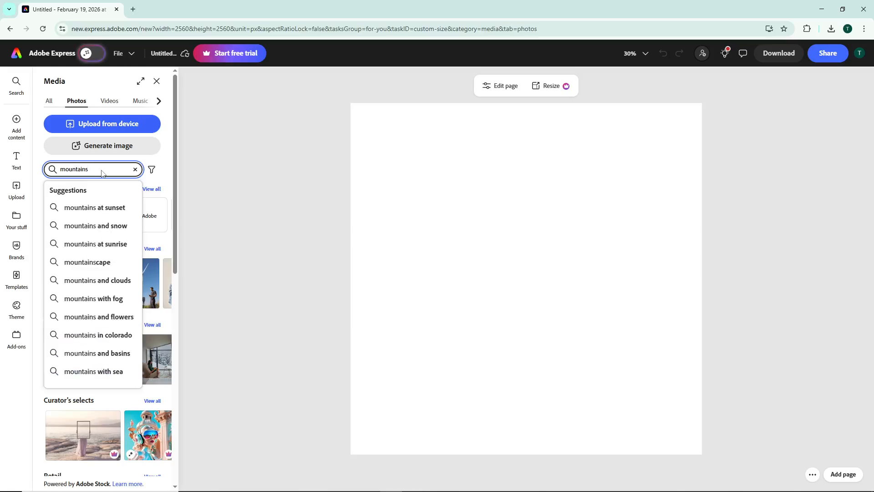
pyautogui.press('Return')
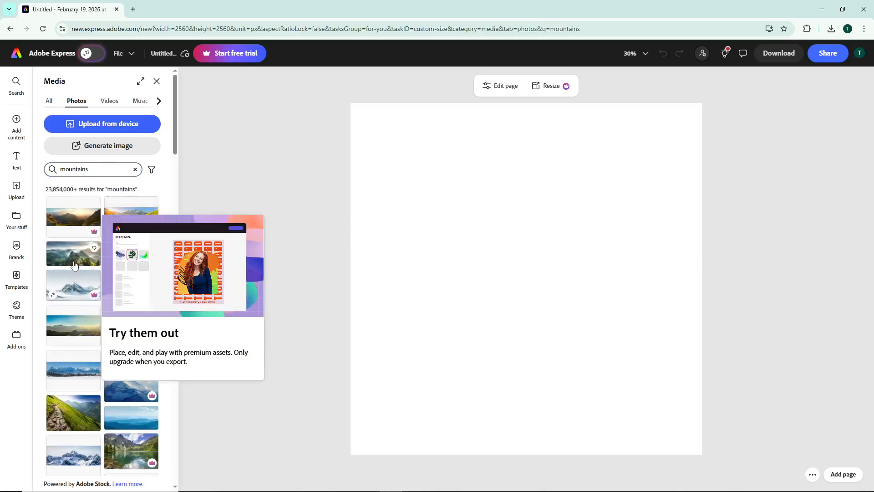
# Add the first golden sunset mountain panorama and fit it across the page's full width, covering roughly the upper 60% of the page
pyautogui.scroll(-1, 94, 286)
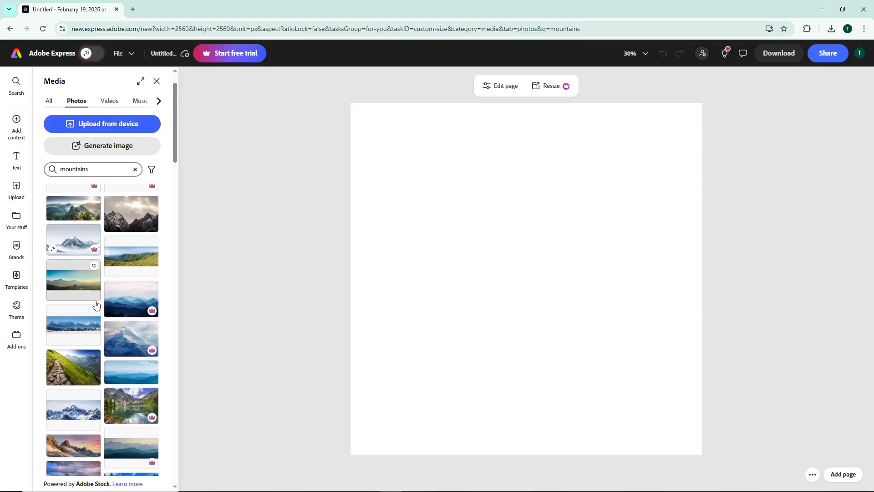
pyautogui.scroll(1, 96, 305)
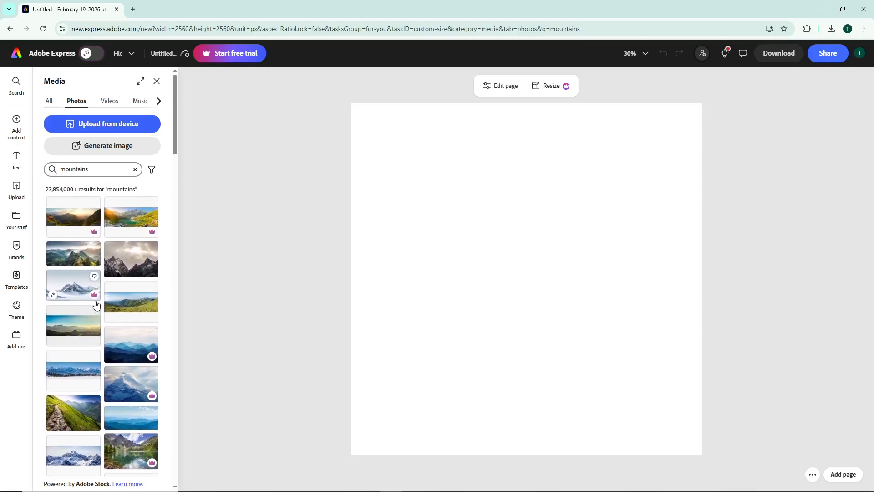
pyautogui.click(71, 222)
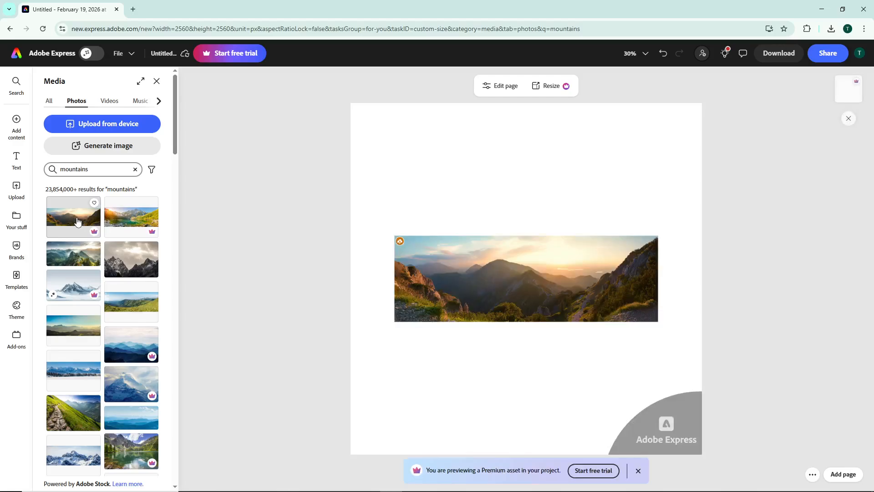
pyautogui.moveTo(520, 277); pyautogui.dragTo(476, 144)
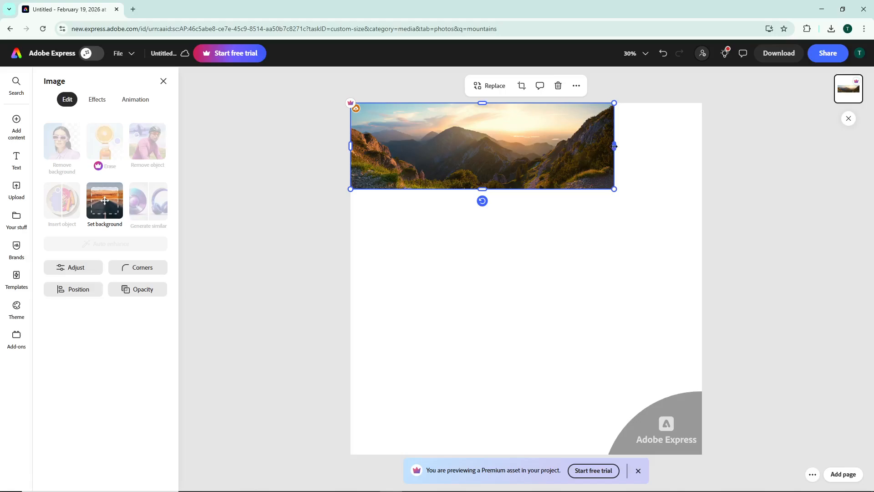
pyautogui.moveTo(614, 146); pyautogui.dragTo(705, 146)
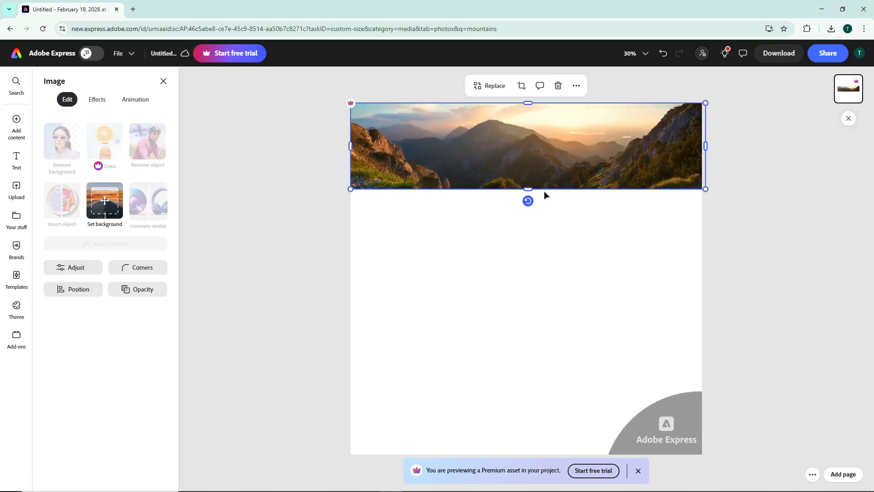
pyautogui.moveTo(529, 190); pyautogui.dragTo(587, 321)
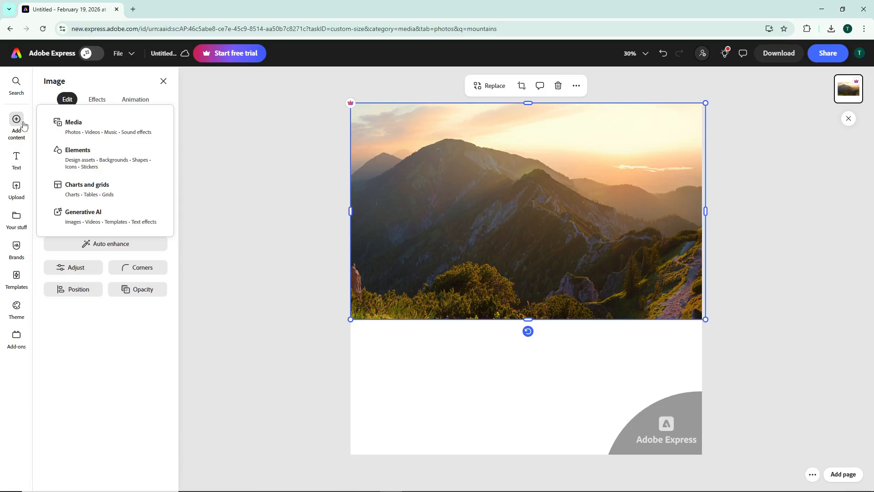
# Add the photo of snowy rocky peaks under a pink sky from the mountains results to the page
pyautogui.click(88, 129)
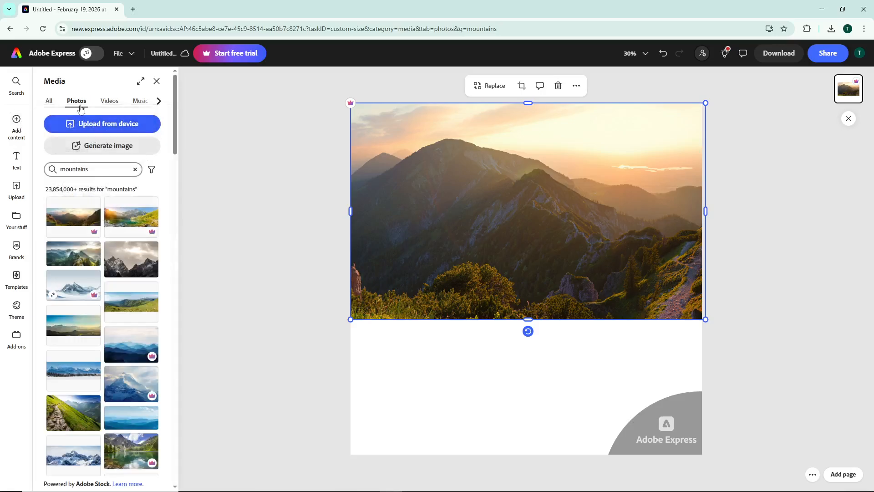
pyautogui.scroll(-1, 131, 279)
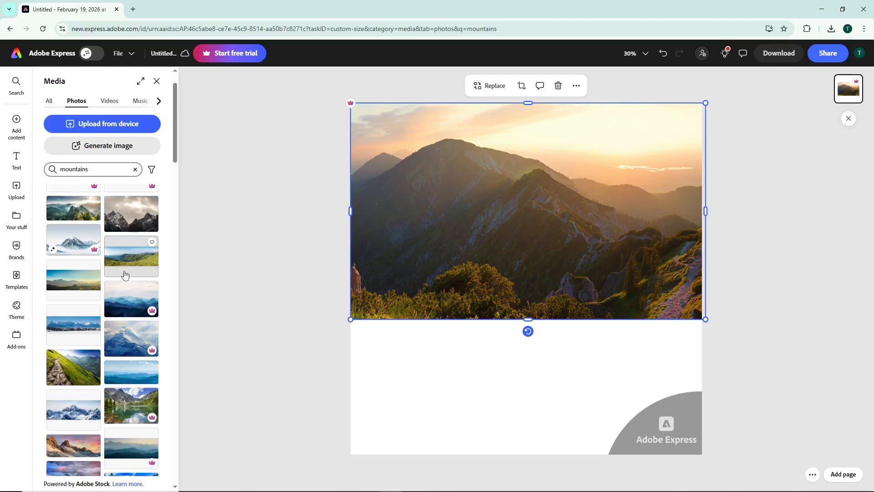
pyautogui.scroll(-1, 126, 273)
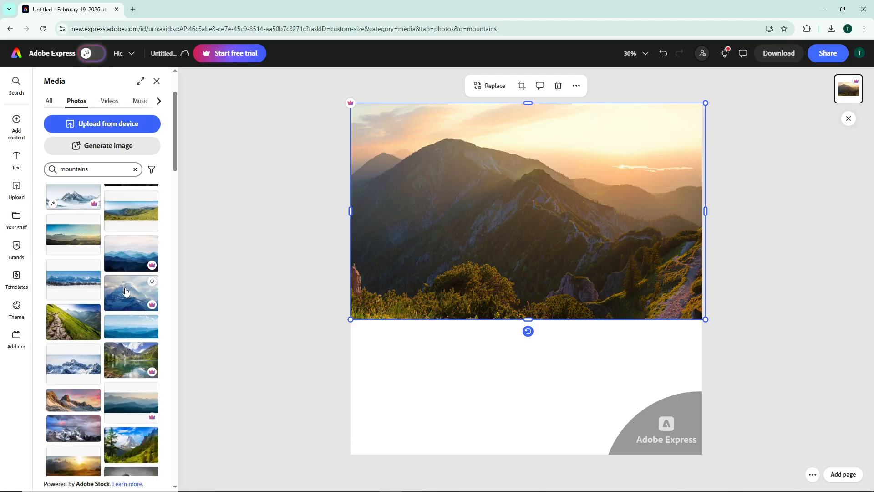
pyautogui.scroll(-1, 127, 291)
pyautogui.scroll(1, 127, 292)
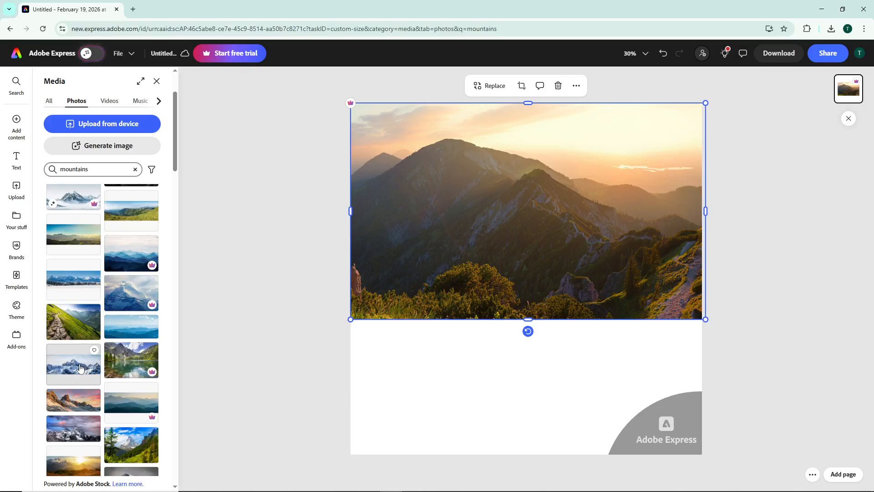
pyautogui.click(73, 399)
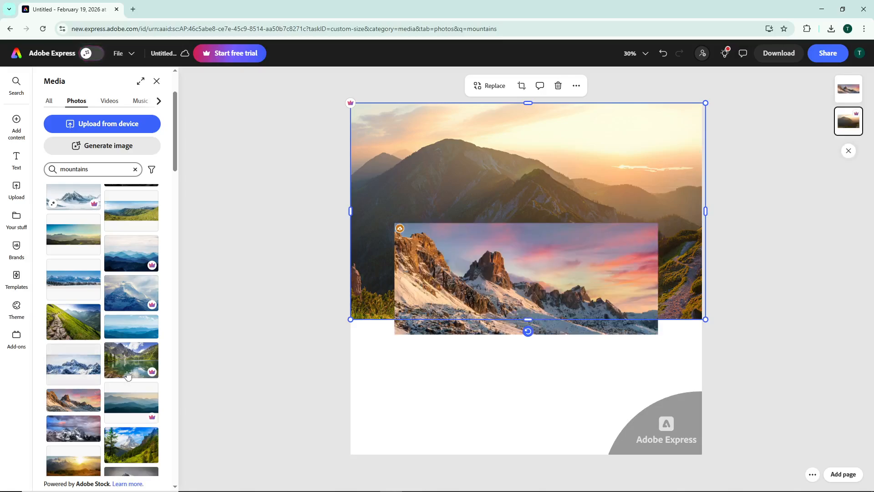
# Position the snowy peaks photo over the sunset mountain image and enlarge it to nearly the full page width
pyautogui.moveTo(500, 280)
pyautogui.mouseDown()
pyautogui.moveTo(501, 236)
pyautogui.moveTo(500, 277)
pyautogui.mouseUp()
pyautogui.click(572, 284)
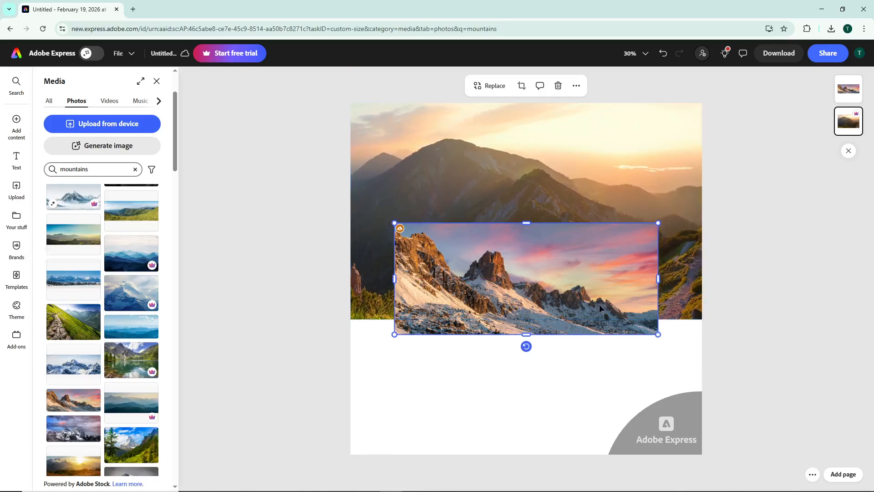
pyautogui.moveTo(572, 284); pyautogui.dragTo(530, 152)
pyautogui.moveTo(617, 216); pyautogui.dragTo(689, 276)
pyautogui.moveTo(598, 205); pyautogui.dragTo(564, 230)
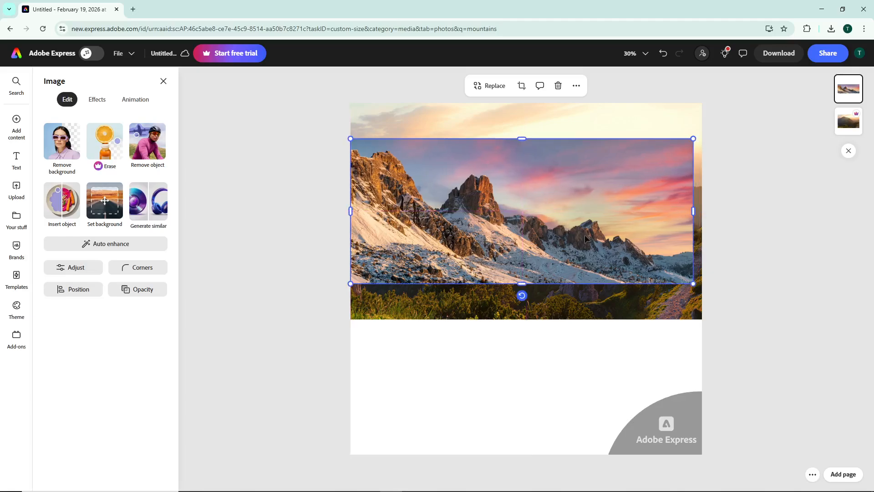
pyautogui.moveTo(693, 211); pyautogui.dragTo(700, 211)
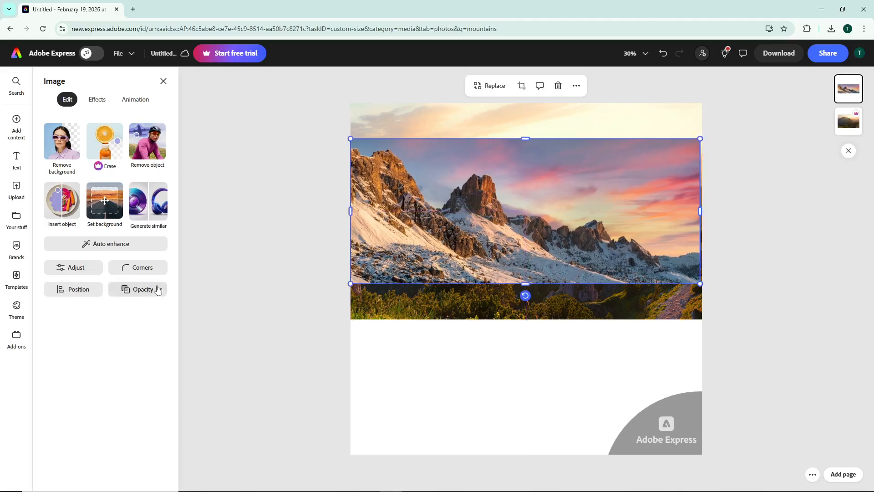
# Apply the Multiply blend to the snowy peaks photo and reduce its opacity to 43%
pyautogui.click(150, 297)
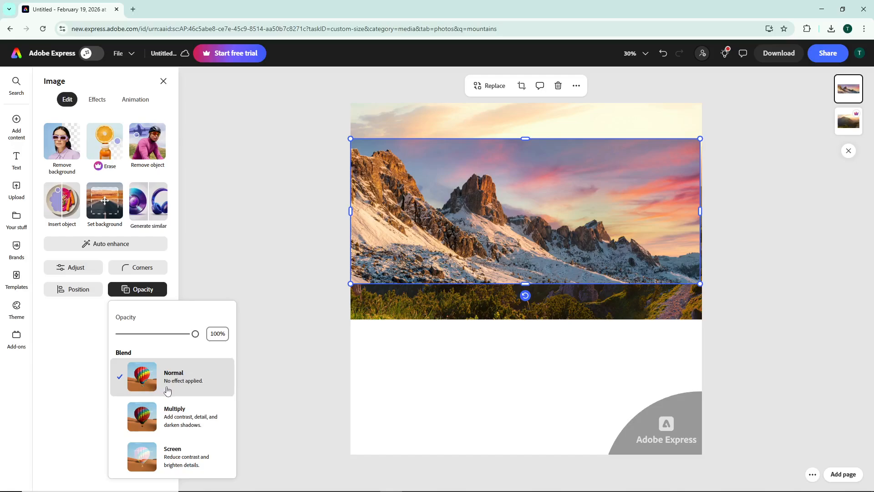
pyautogui.click(131, 422)
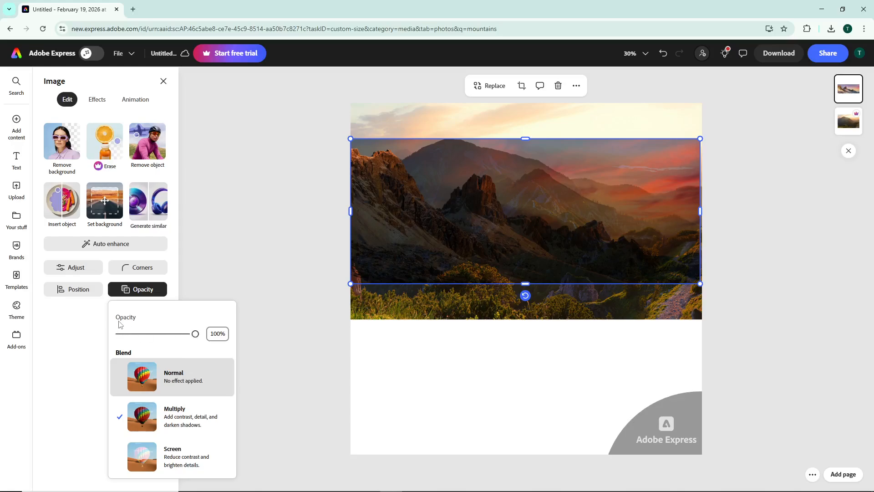
pyautogui.moveTo(195, 337); pyautogui.dragTo(152, 342)
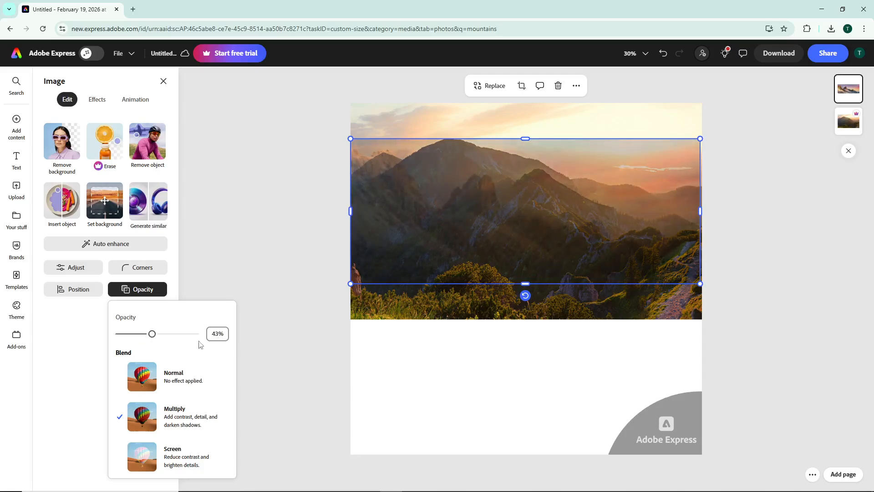